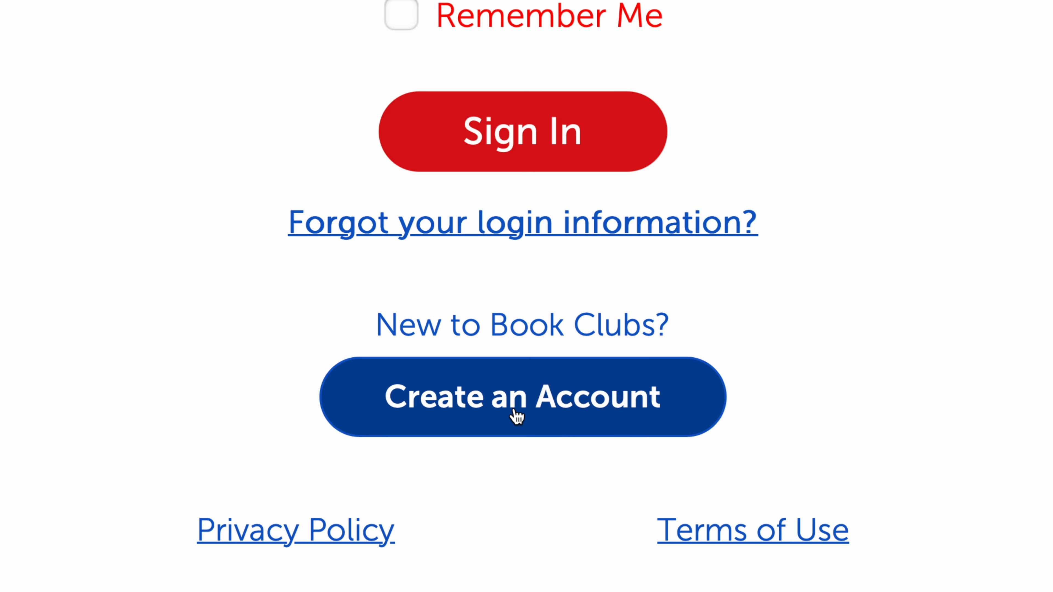
# Begin a new account, set the phone type to Mobile and enter the account e-mail address.
pyautogui.click(514, 410)
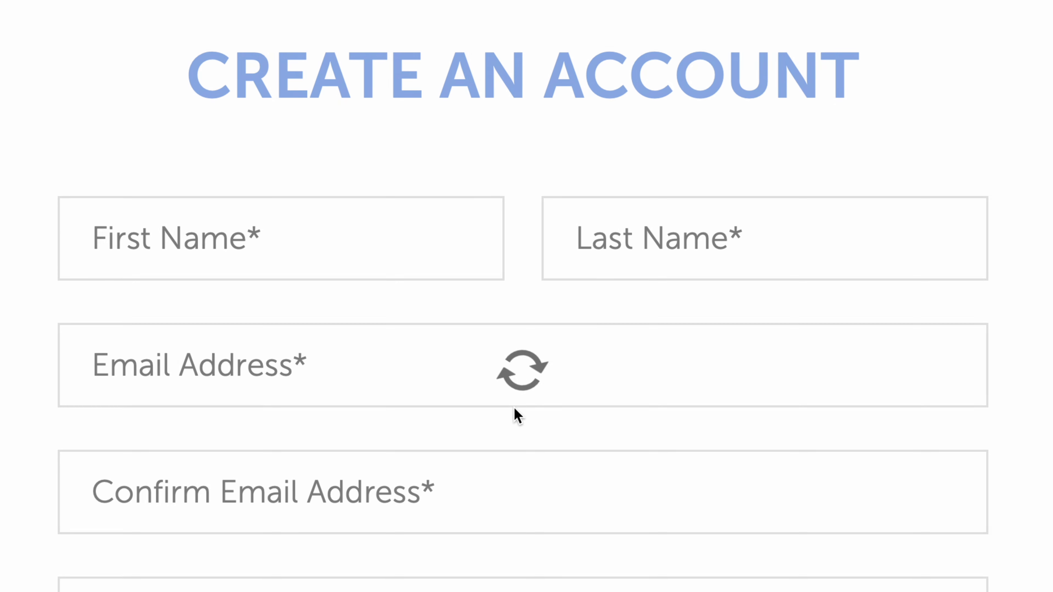
pyautogui.scroll(-4, 502, 401)
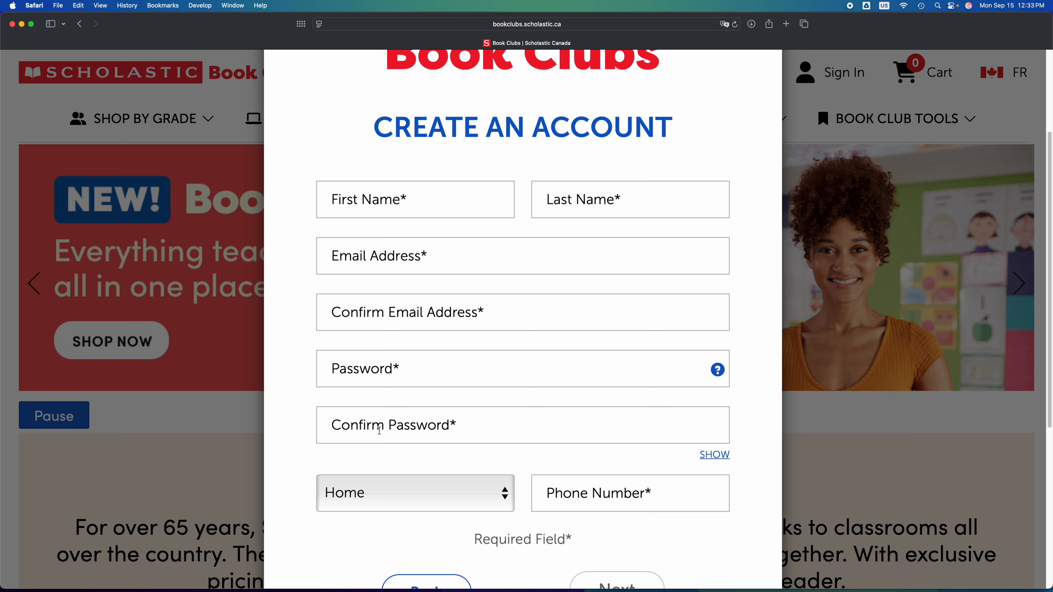
pyautogui.scroll(-3, 464, 474)
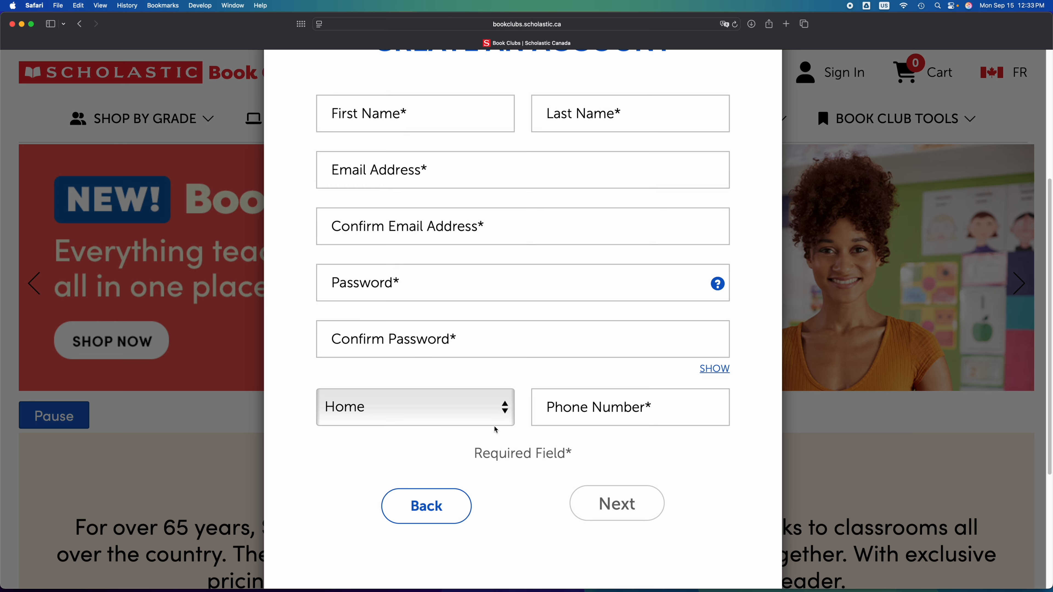
pyautogui.click(510, 416)
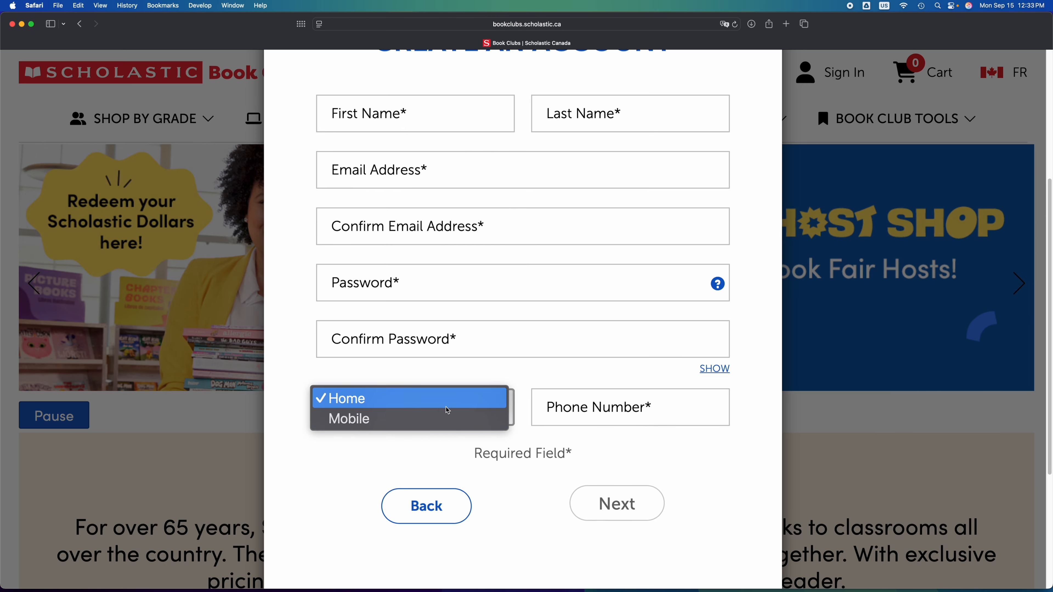
pyautogui.click(427, 419)
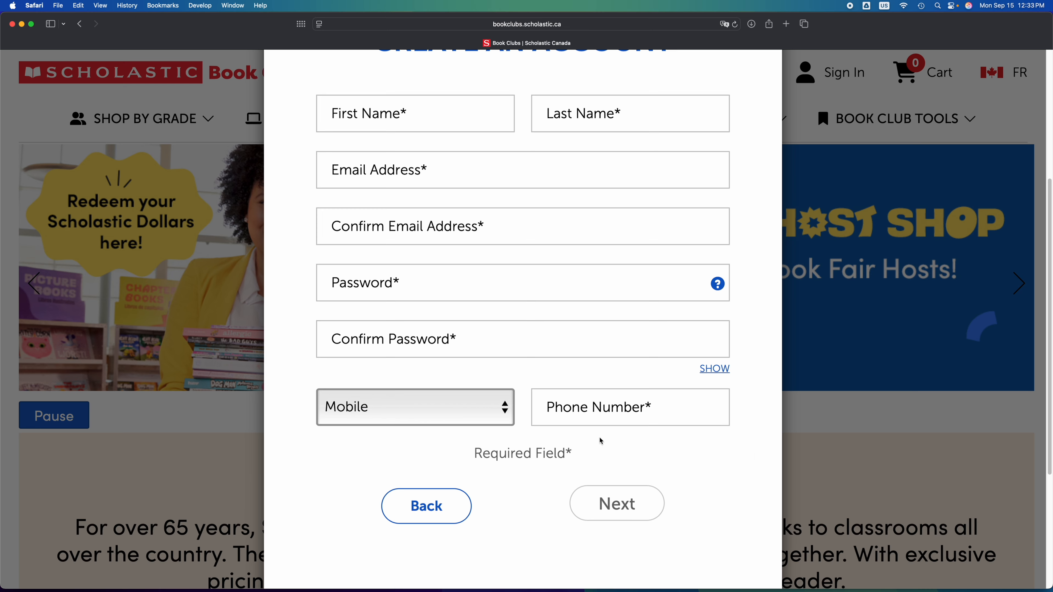
pyautogui.click(608, 414)
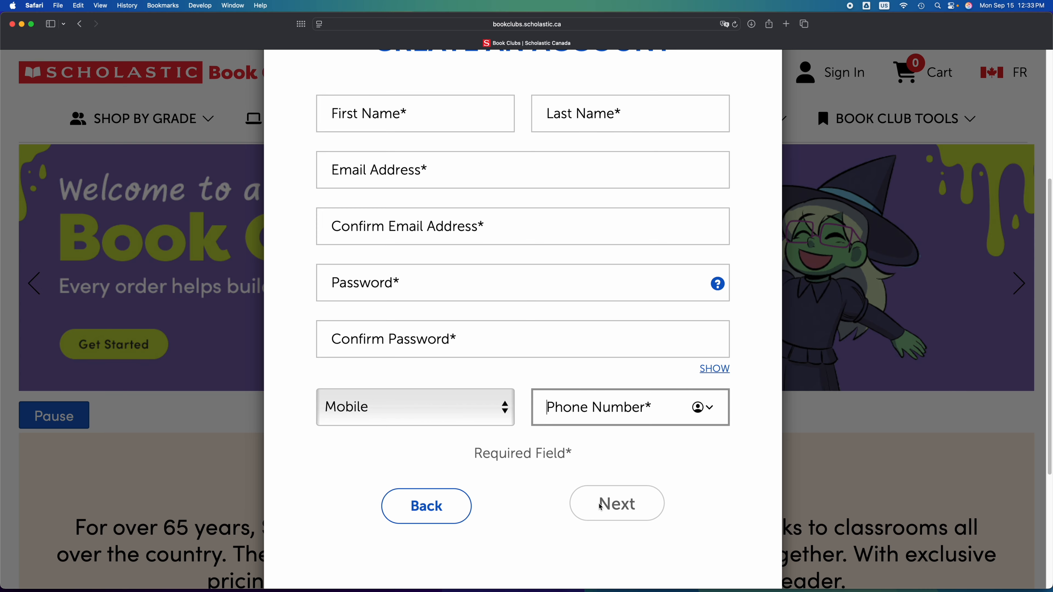
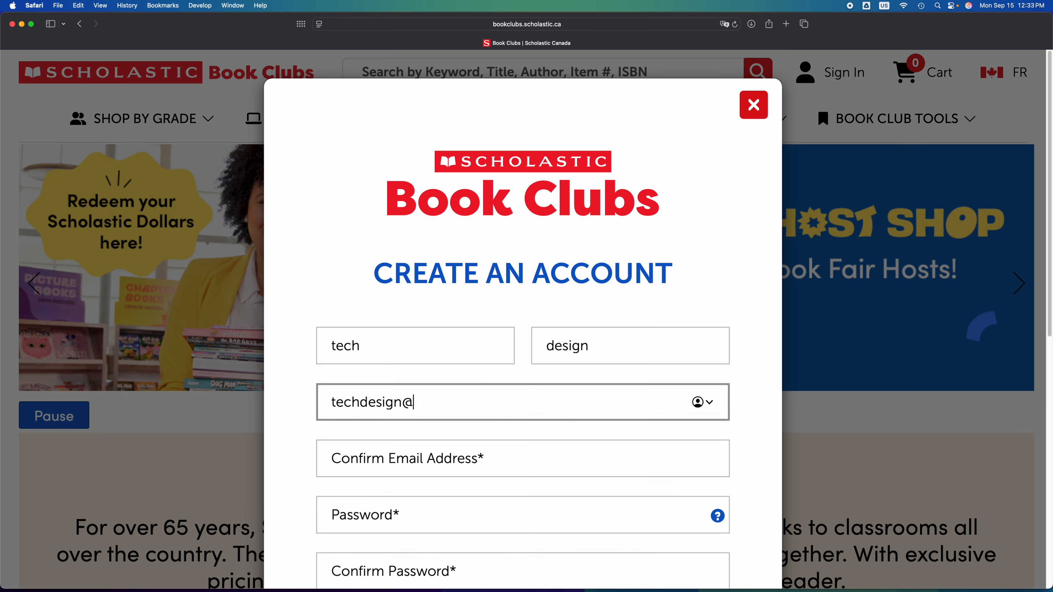
pyautogui.press('super+a')
pyautogui.click(515, 458)
pyautogui.press('super+v')
# Fill in the e-mail confirmation and enter the matching account password twice.
pyautogui.scroll(-2, 514, 419)
pyautogui.click(514, 418)
pyautogui.write('•••••••••')
pyautogui.click(411, 478)
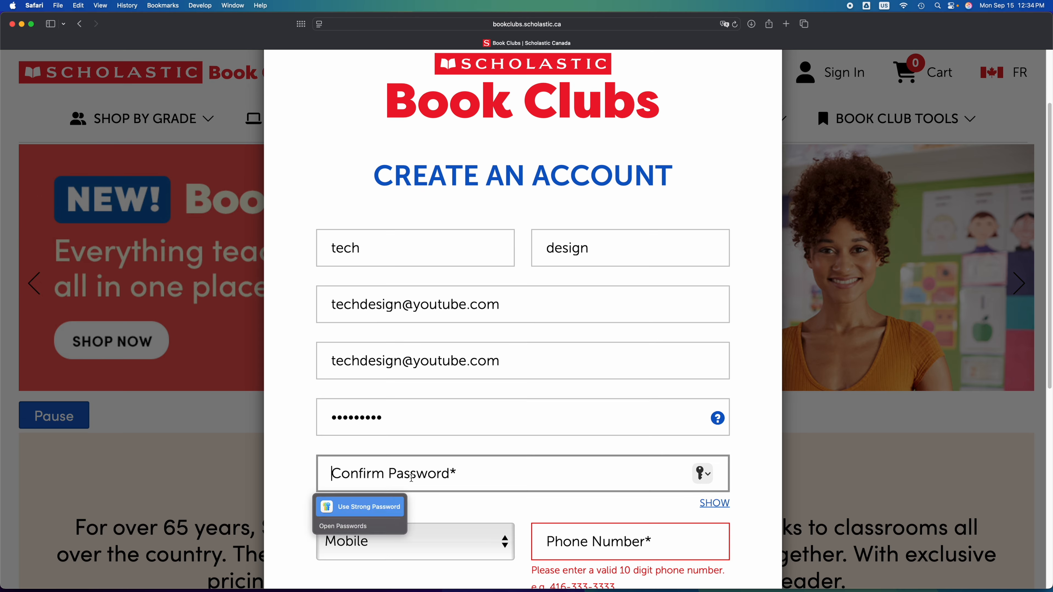
pyautogui.write('•••••••••')
# Enter the mobile phone number and continue to the school, grades and language step.
pyautogui.scroll(-5, 411, 478)
pyautogui.click(583, 352)
pyautogui.scroll(3, 582, 352)
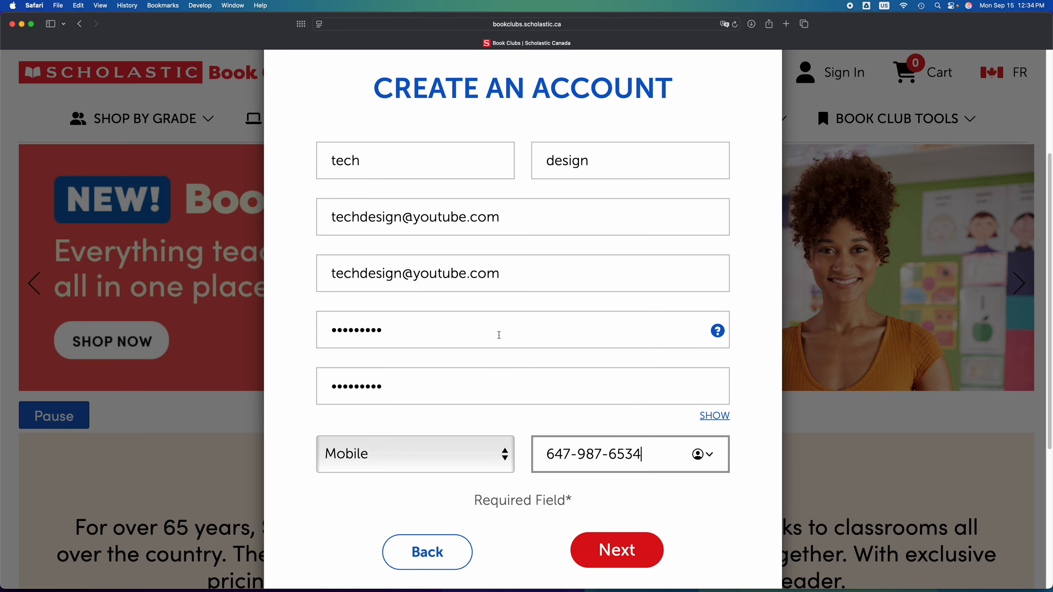
pyautogui.scroll(-3, 543, 440)
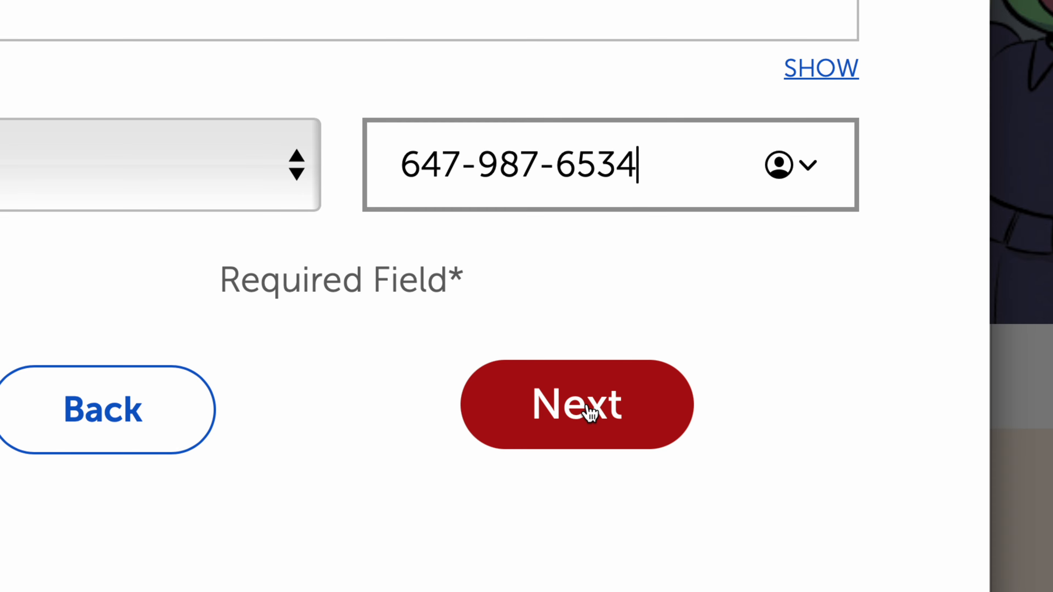
pyautogui.click(590, 412)
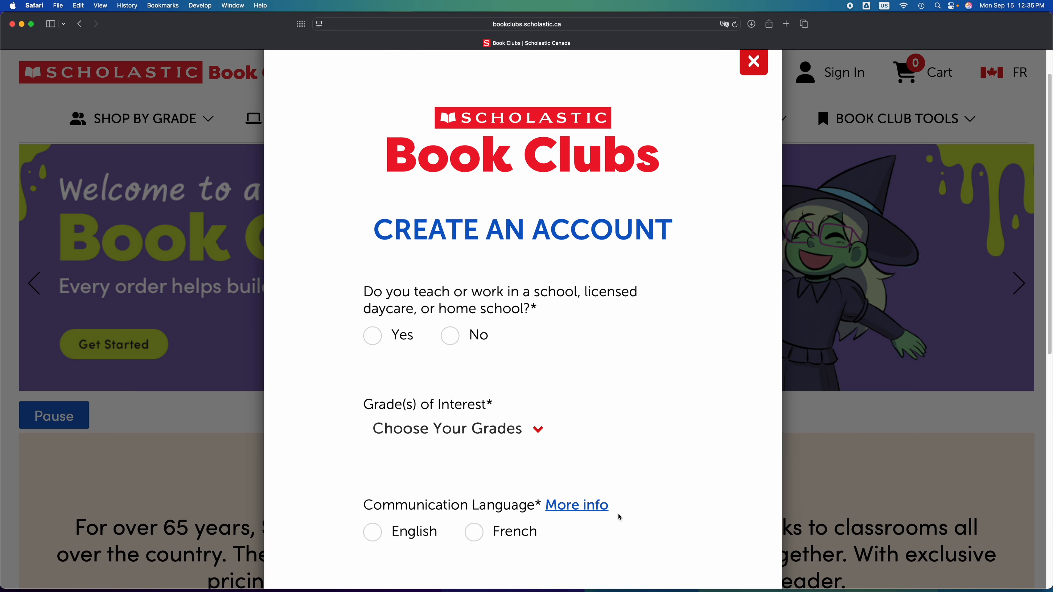
# Answer No to the school question and select Kindergarten and Pre-K as grades of interest.
pyautogui.scroll(-1, 618, 513)
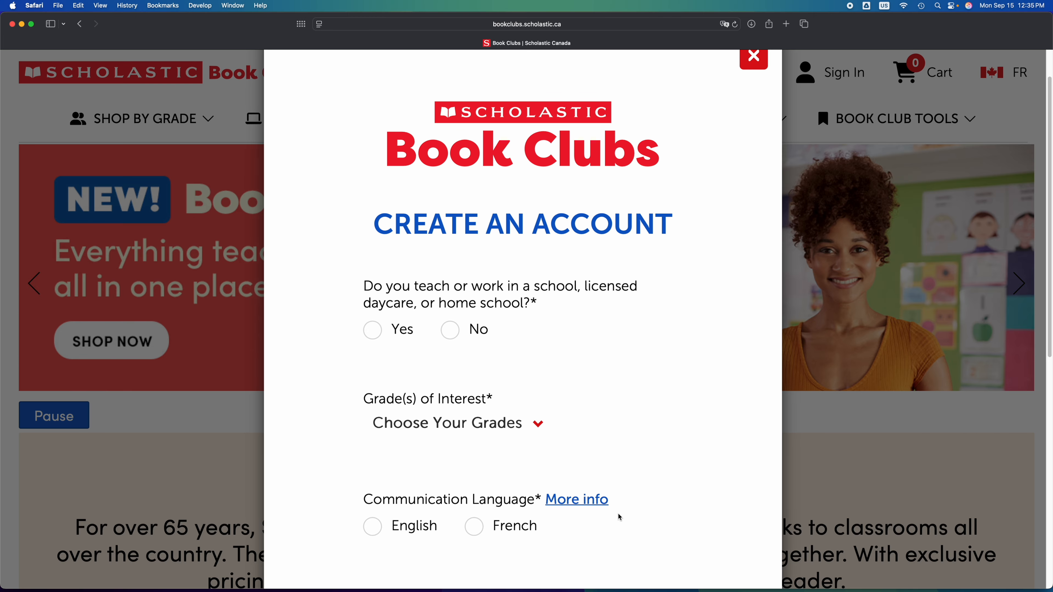
pyautogui.scroll(-1, 618, 514)
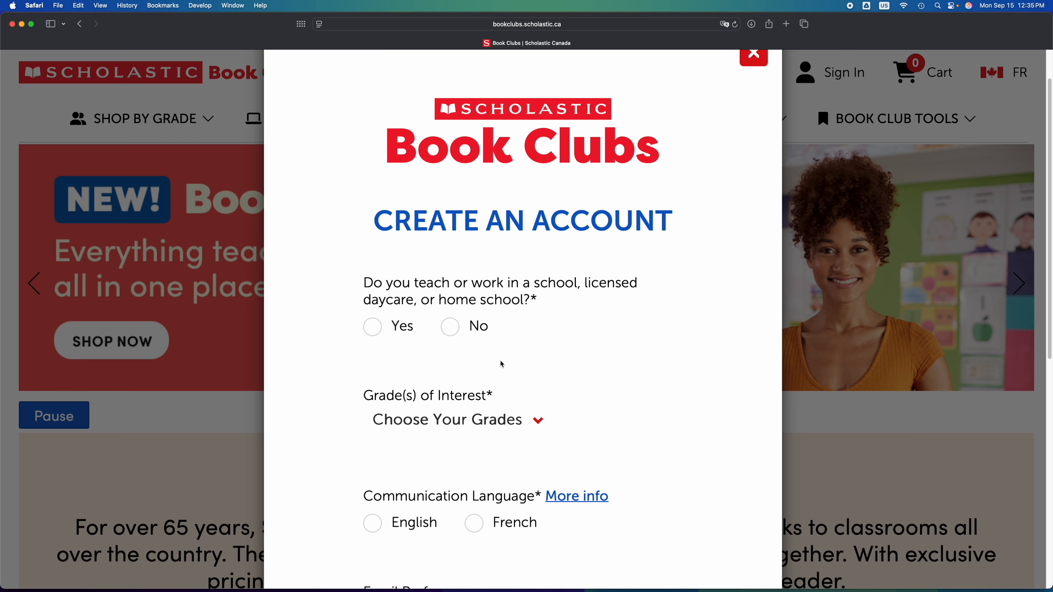
pyautogui.click(451, 331)
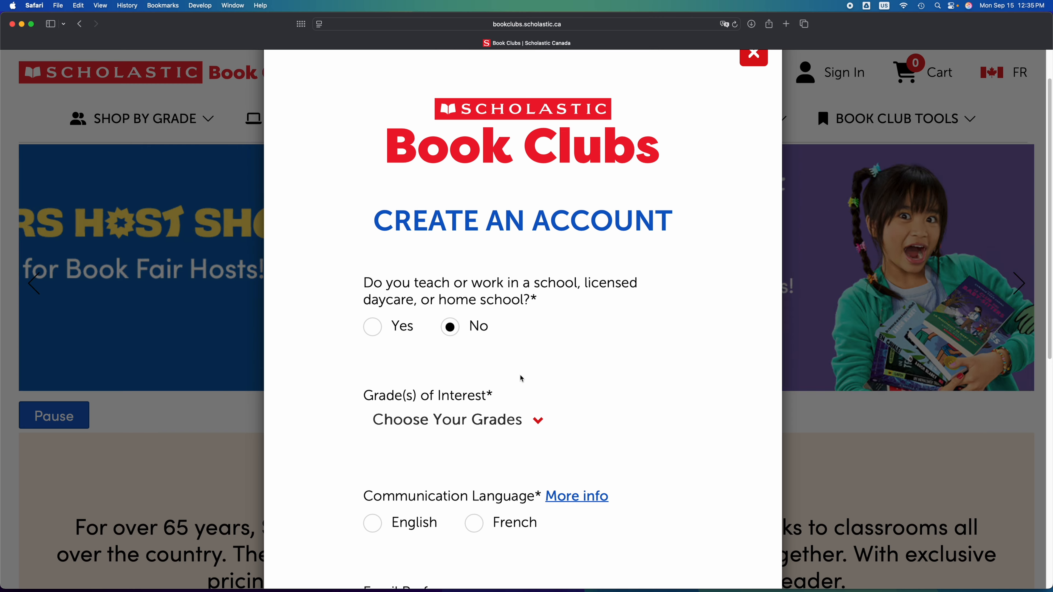
pyautogui.scroll(-3, 522, 377)
pyautogui.scroll(-1, 522, 379)
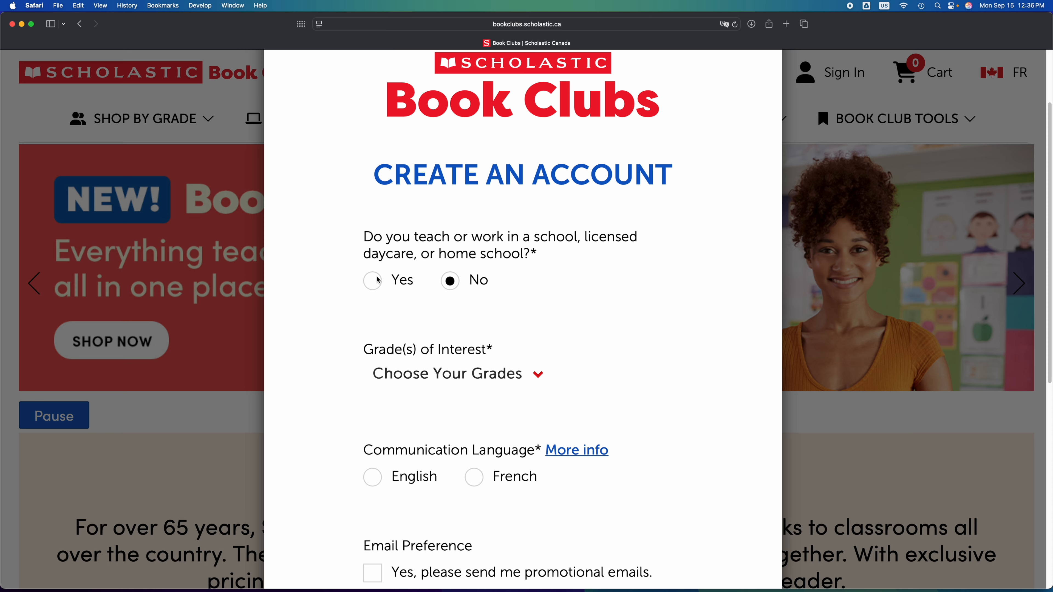
pyautogui.scroll(-4, 504, 349)
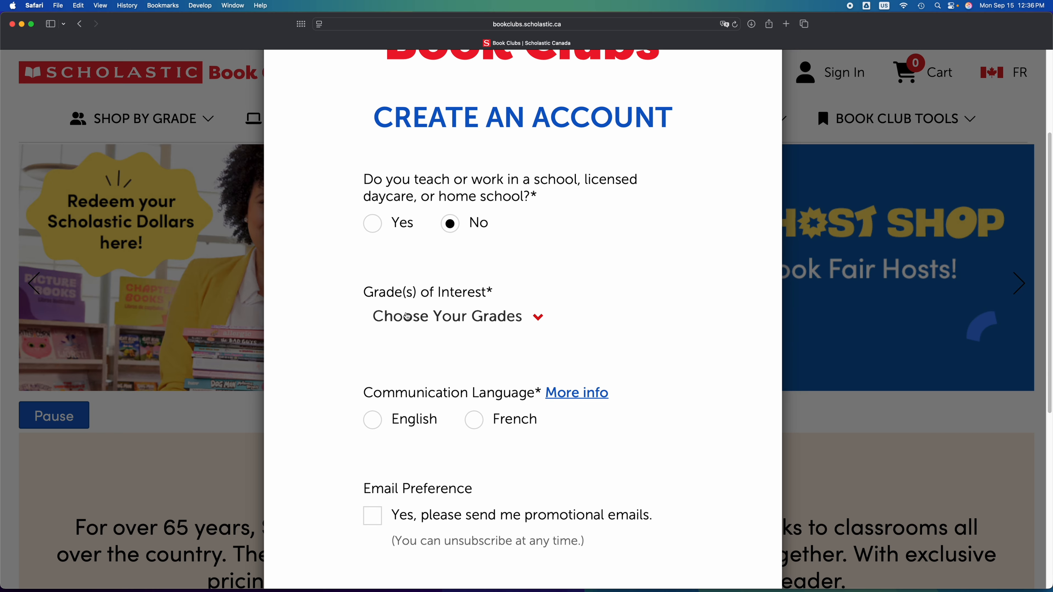
pyautogui.click(536, 319)
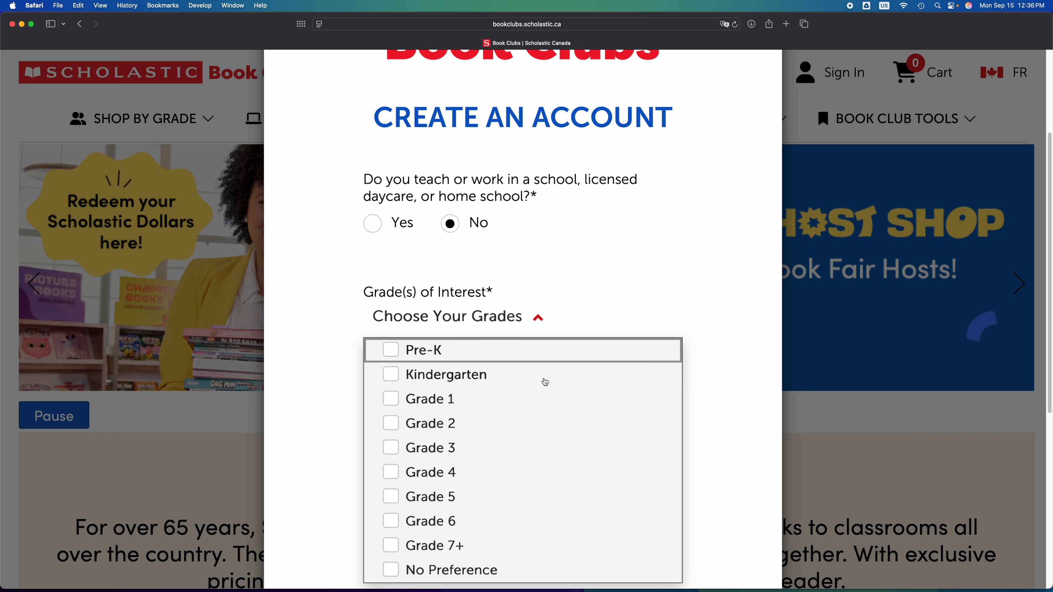
pyautogui.click(391, 376)
pyautogui.scroll(-4, 397, 235)
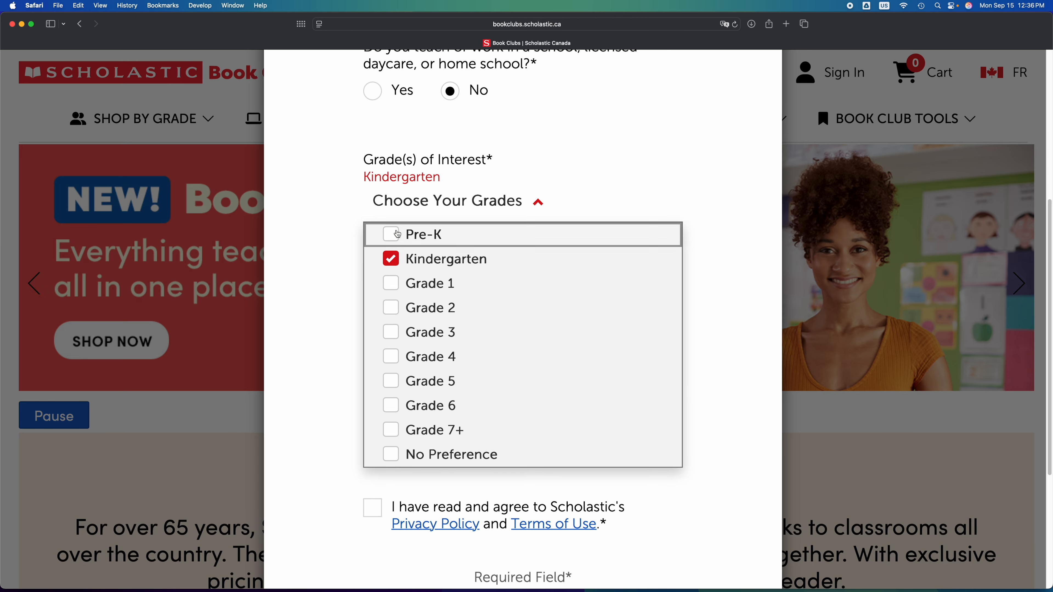
pyautogui.click(397, 235)
pyautogui.click(587, 317)
# Choose English, leave promotional emails off, accept the terms, submit and decline the email popup.
pyautogui.scroll(-3, 587, 318)
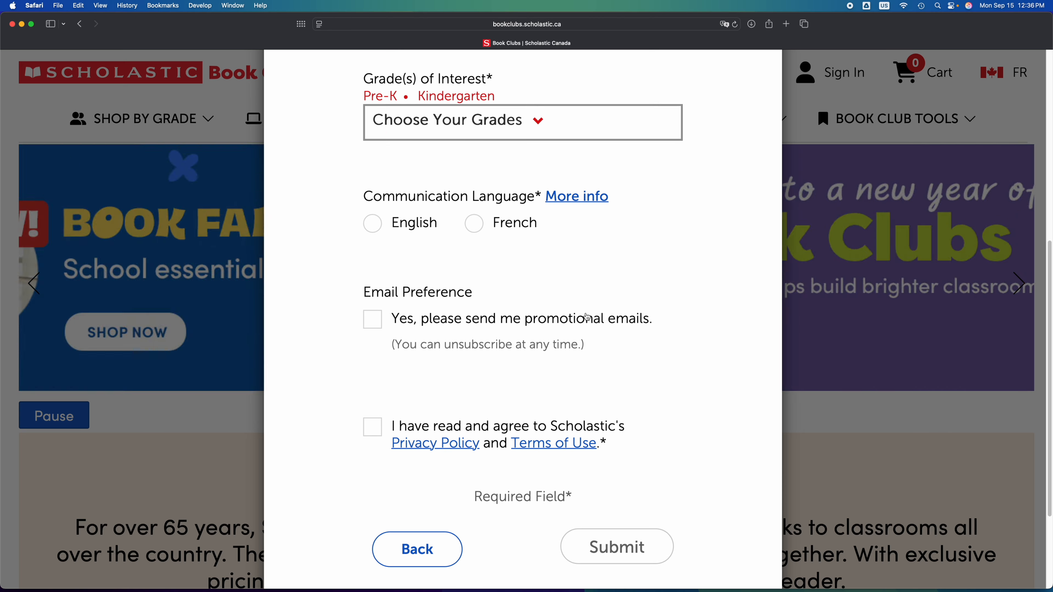
pyautogui.click(373, 225)
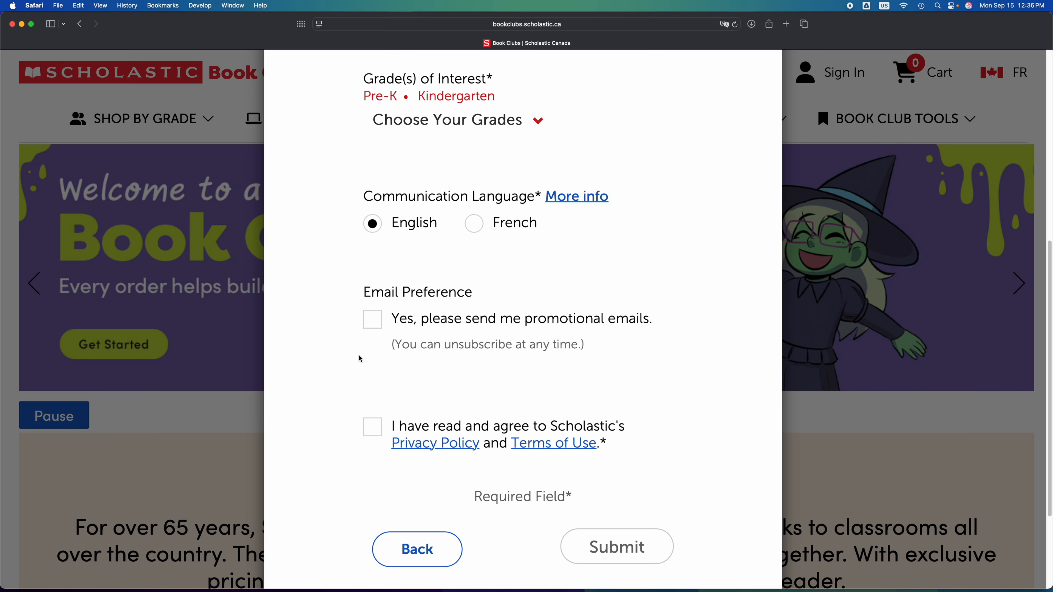
pyautogui.scroll(-3, 360, 359)
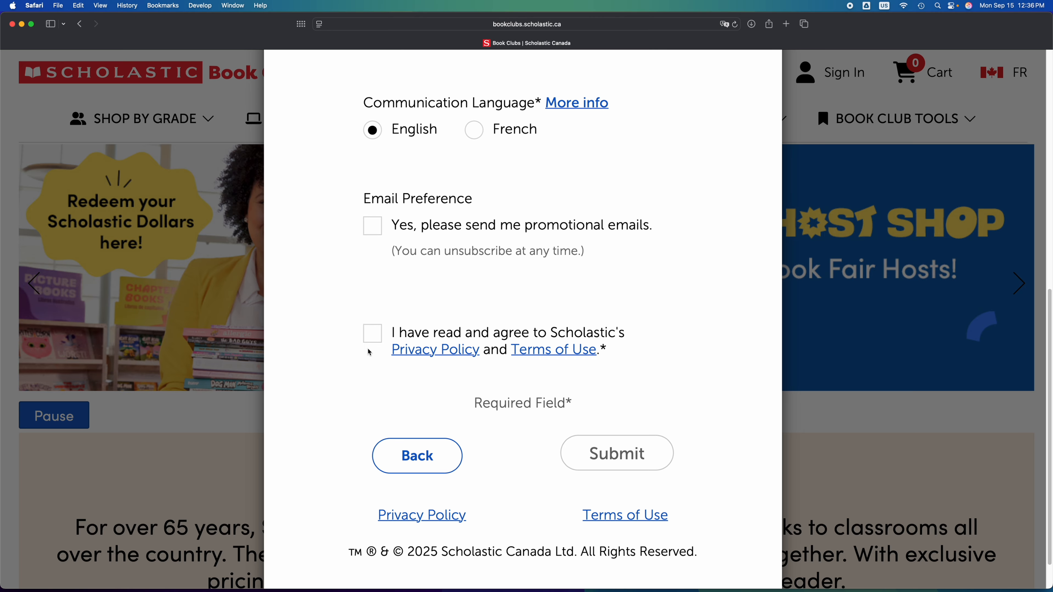
pyautogui.click(371, 233)
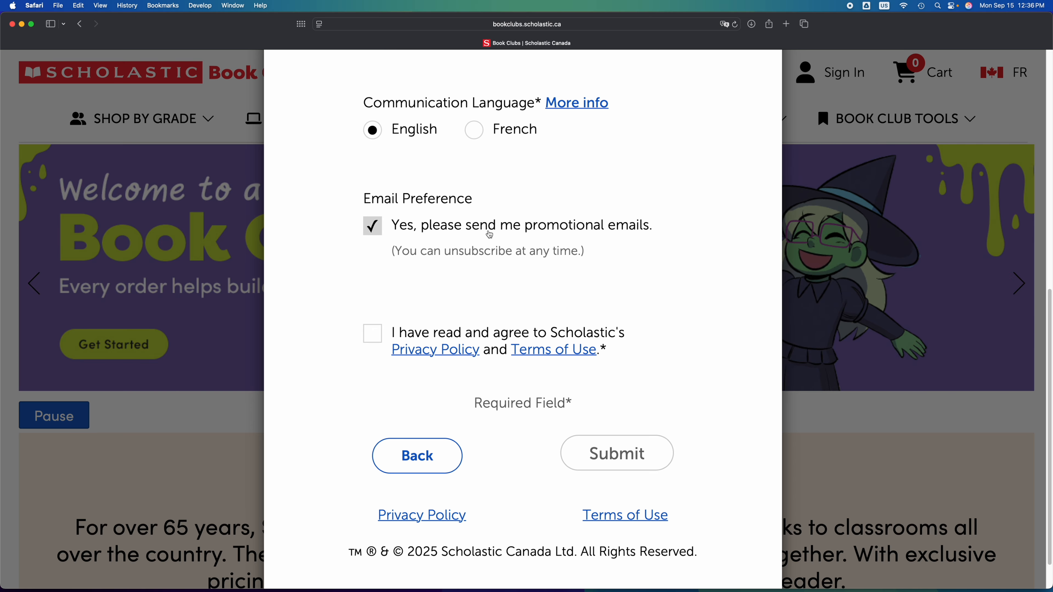
pyautogui.click(372, 232)
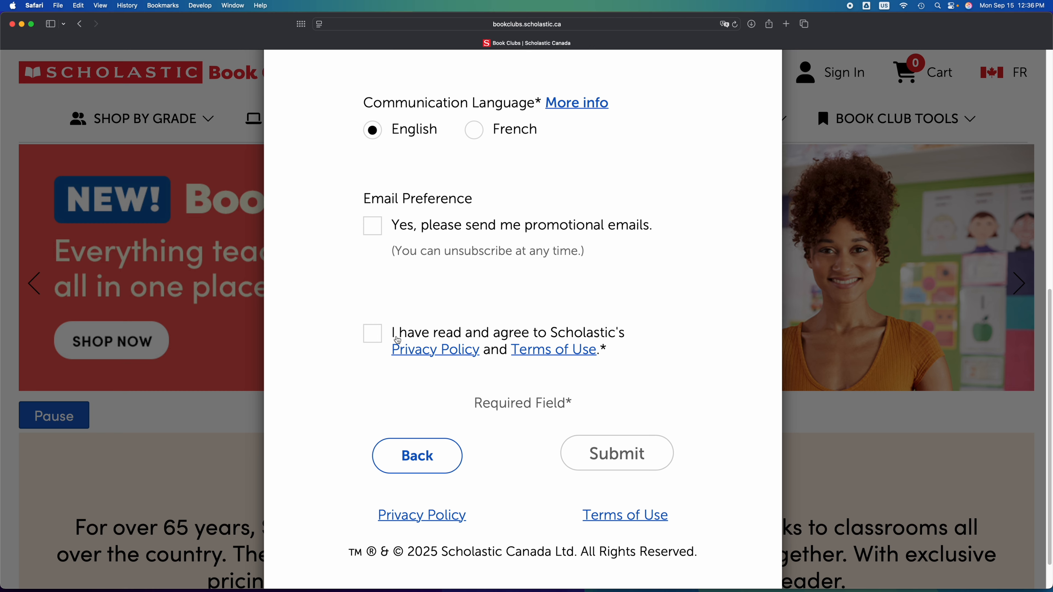
pyautogui.click(373, 334)
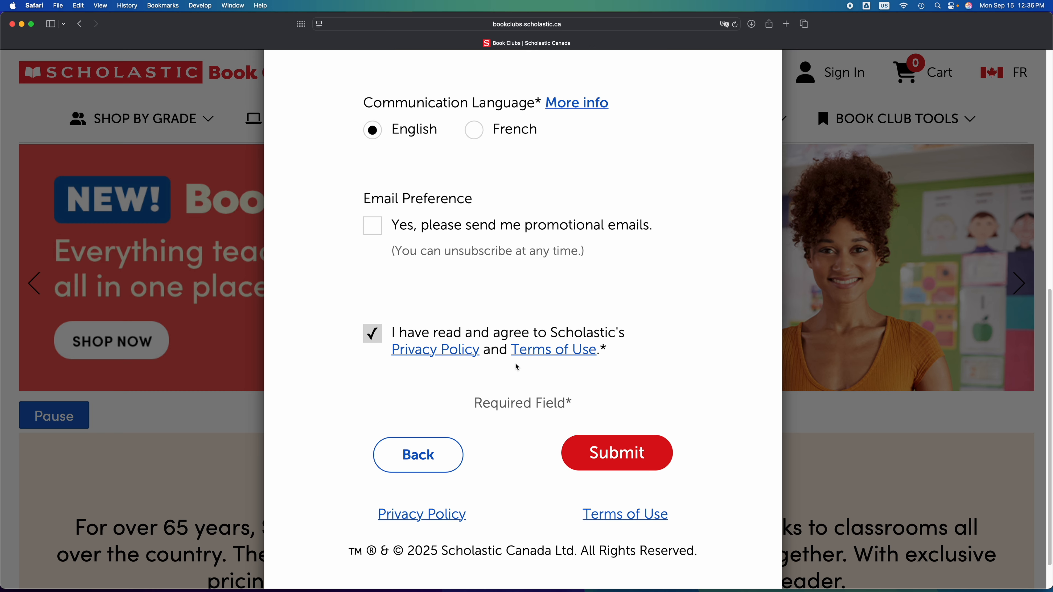
pyautogui.scroll(-1, 552, 410)
pyautogui.scroll(-1, 552, 411)
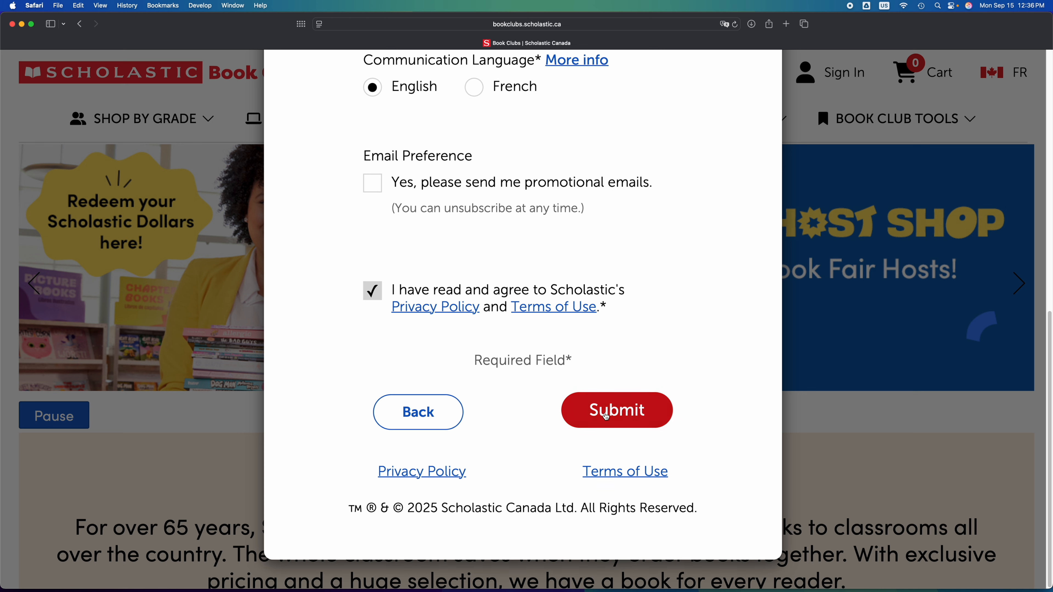
pyautogui.click(620, 412)
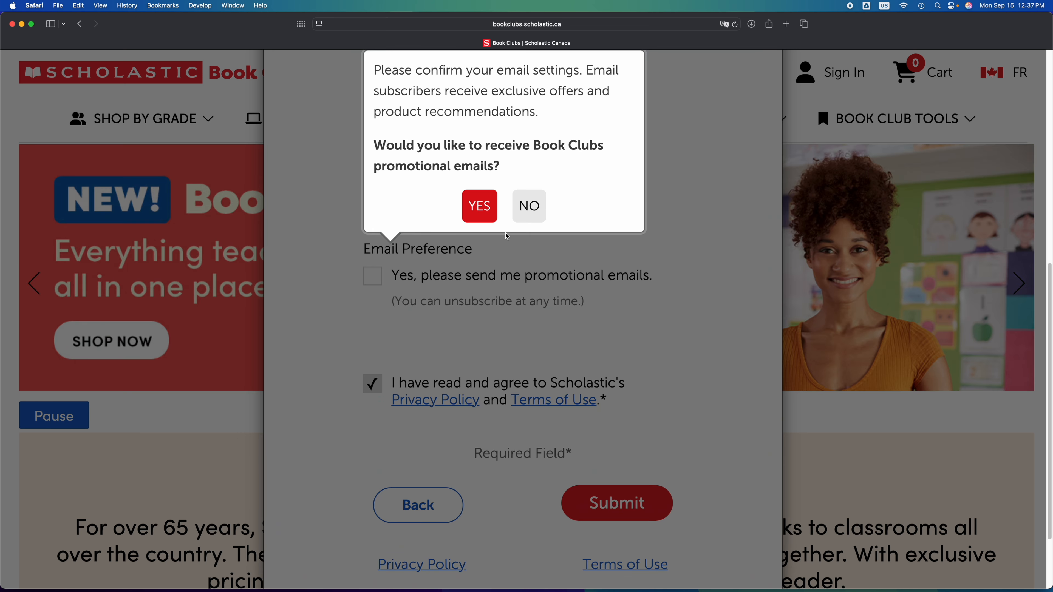
pyautogui.click(538, 214)
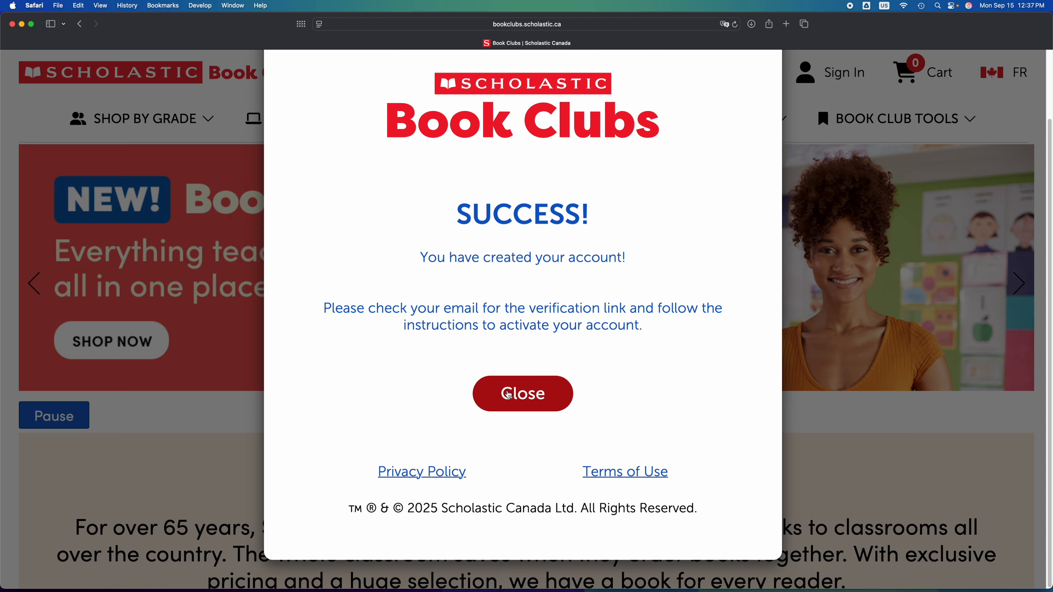
# Close the Success message confirming the account was created.
pyautogui.click(508, 394)
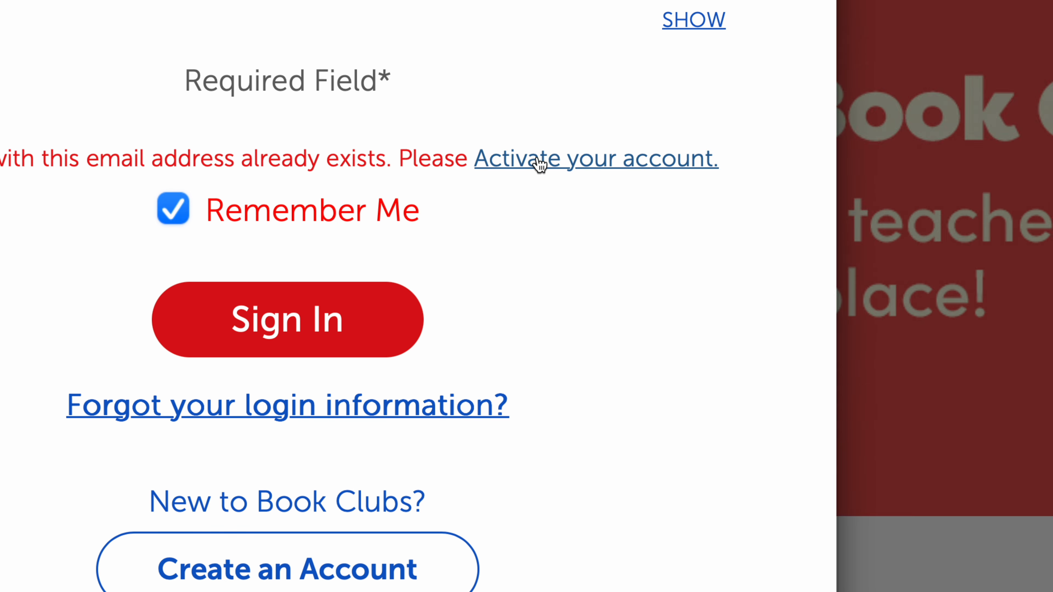
# Activate the account through the 'Activate your account.' link and confirm with Next.
pyautogui.click(541, 165)
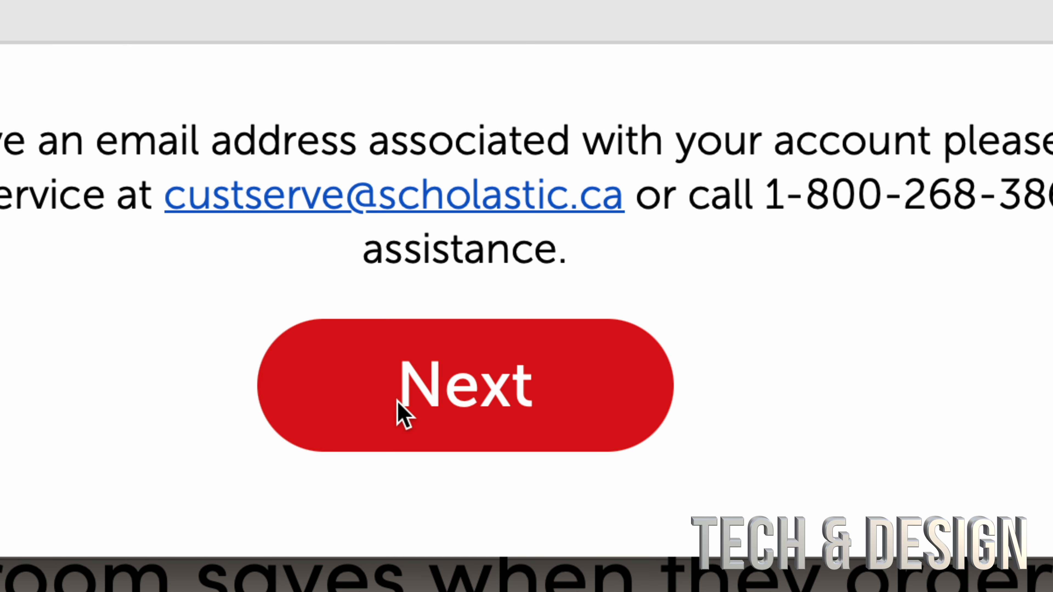
pyautogui.click(439, 402)
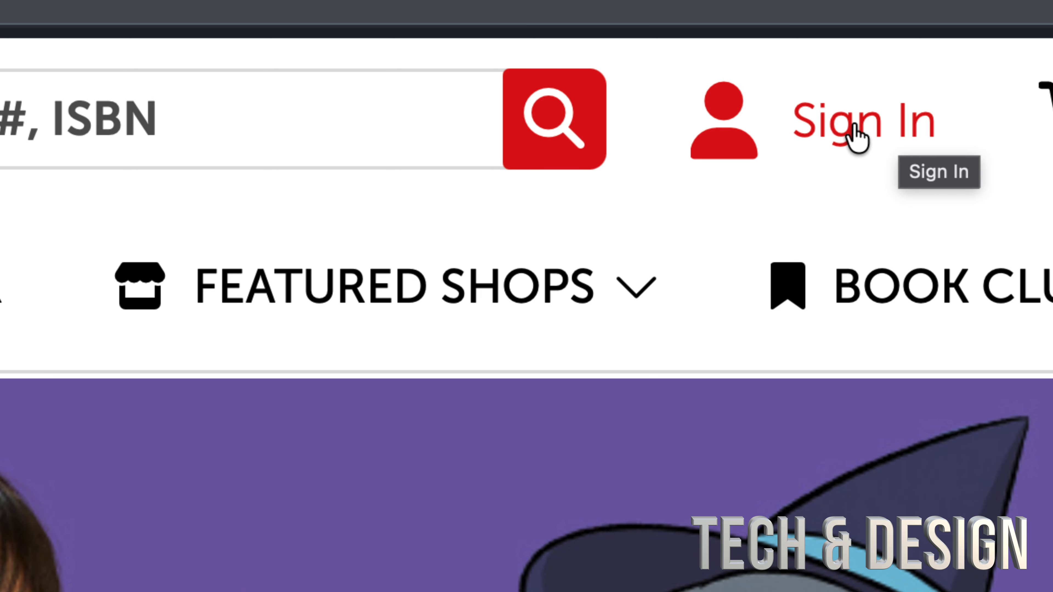
# Sign in to the new account and apply the teacher's class code.
pyautogui.click(853, 129)
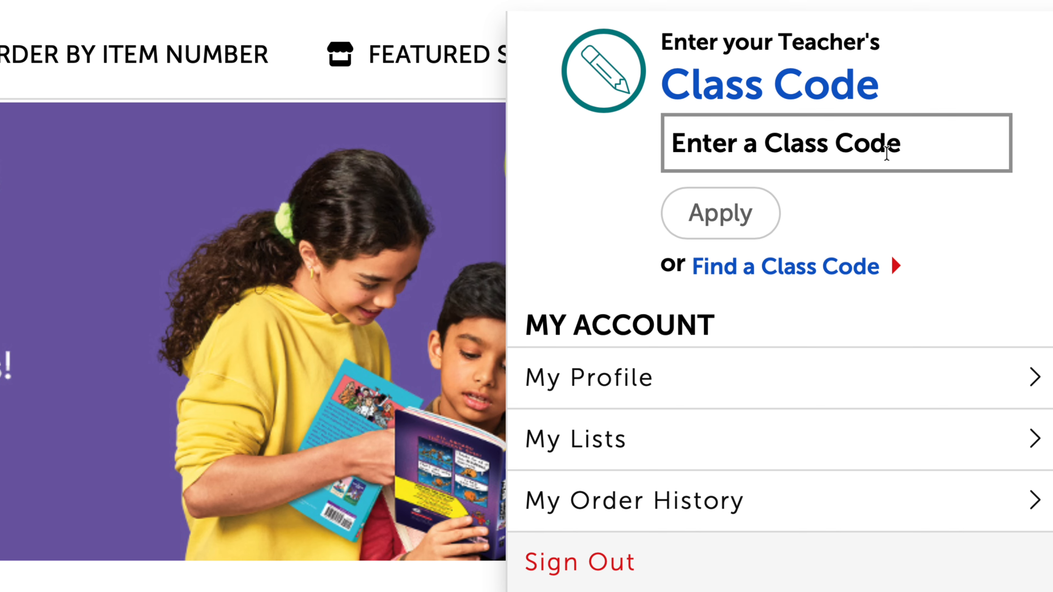
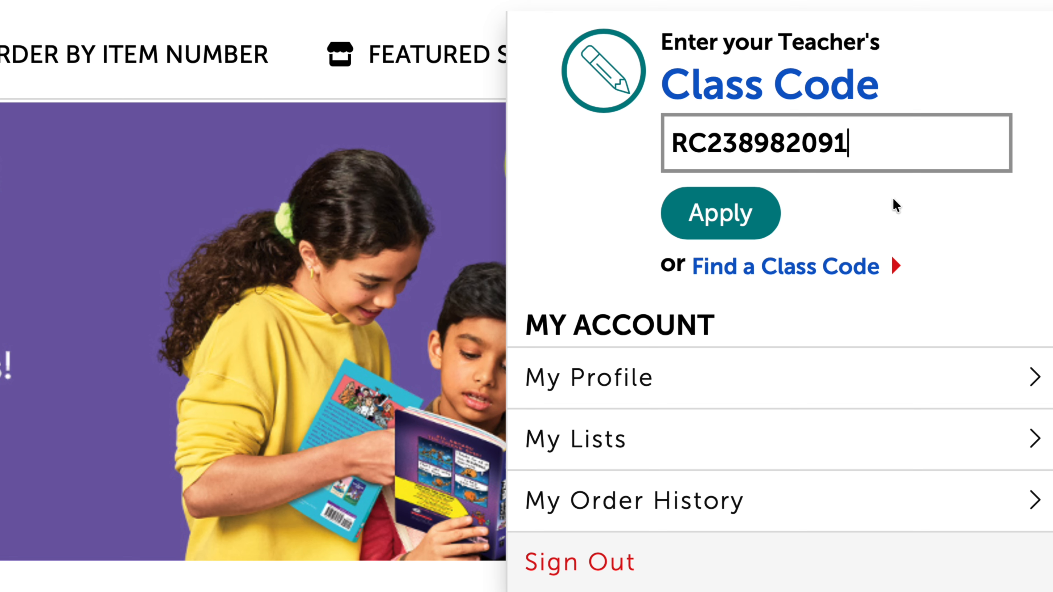
pyautogui.click(752, 226)
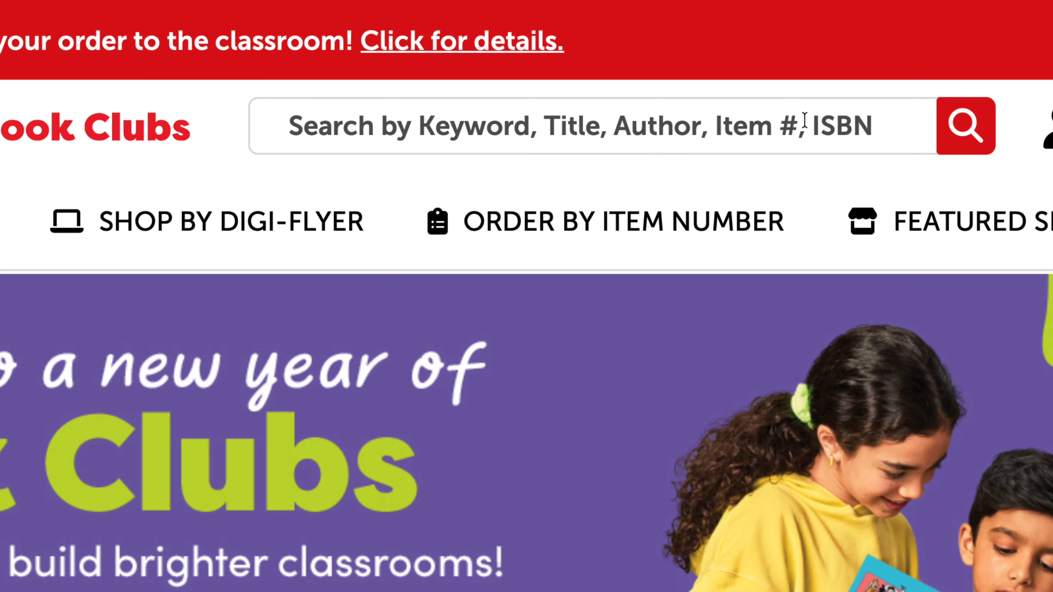
# Paste item number 21877848 into the catalogue search and run it.
pyautogui.click(633, 131)
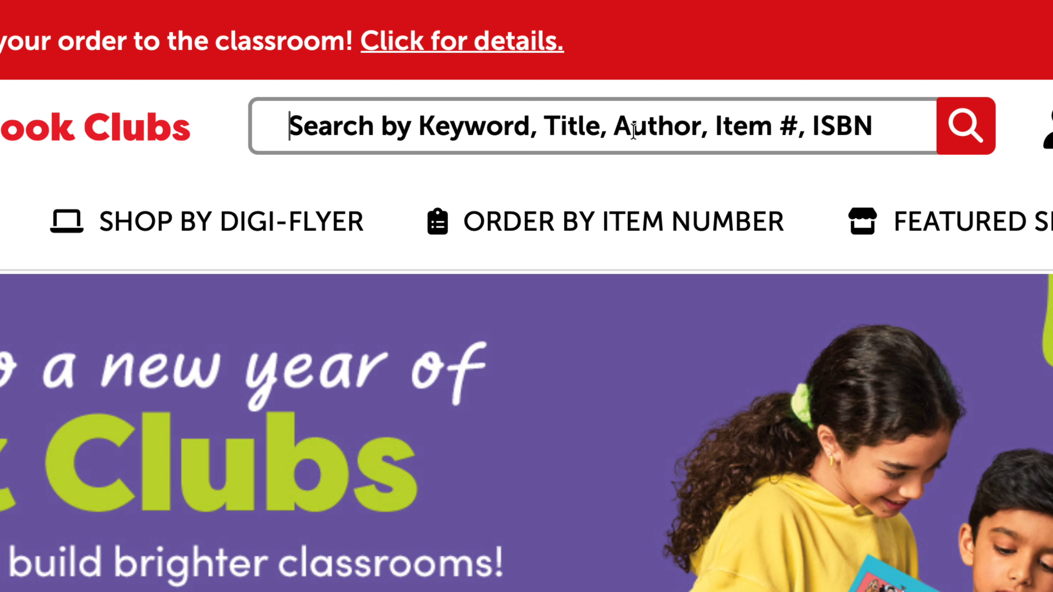
pyautogui.write('21877848')
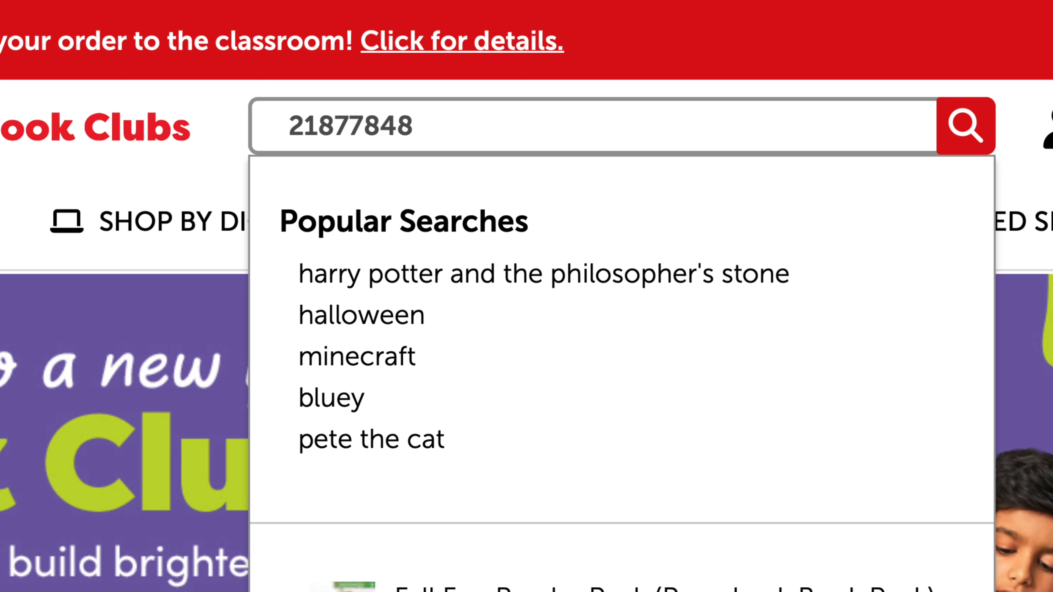
pyautogui.press('Return')
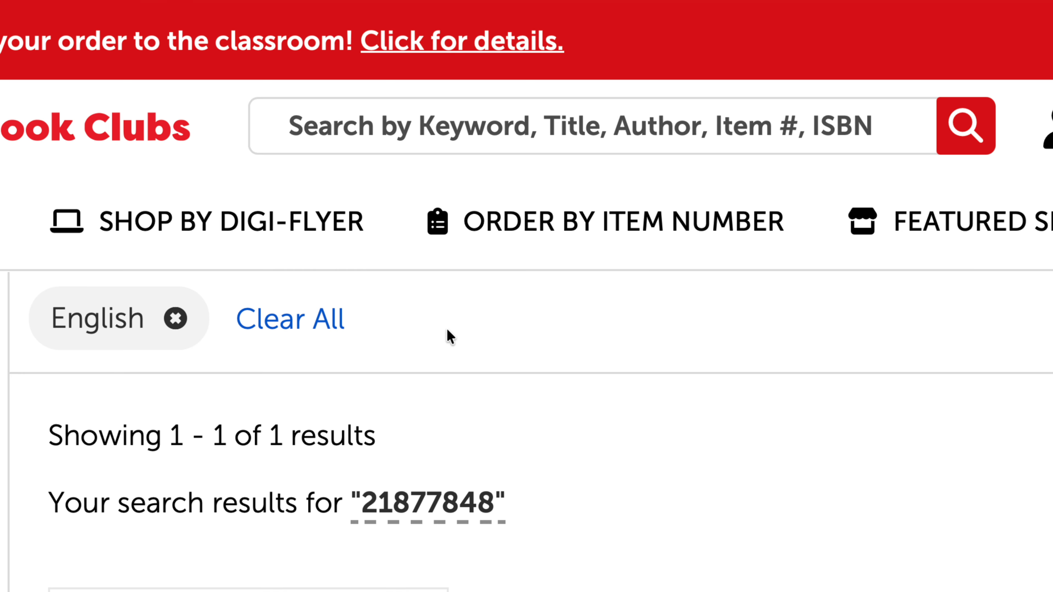
# Find the Fall Fun Reader Pack ($29.99), preview it in Quick Look and add it to the cart.
pyautogui.scroll(-2, 447, 327)
pyautogui.scroll(-2, 446, 327)
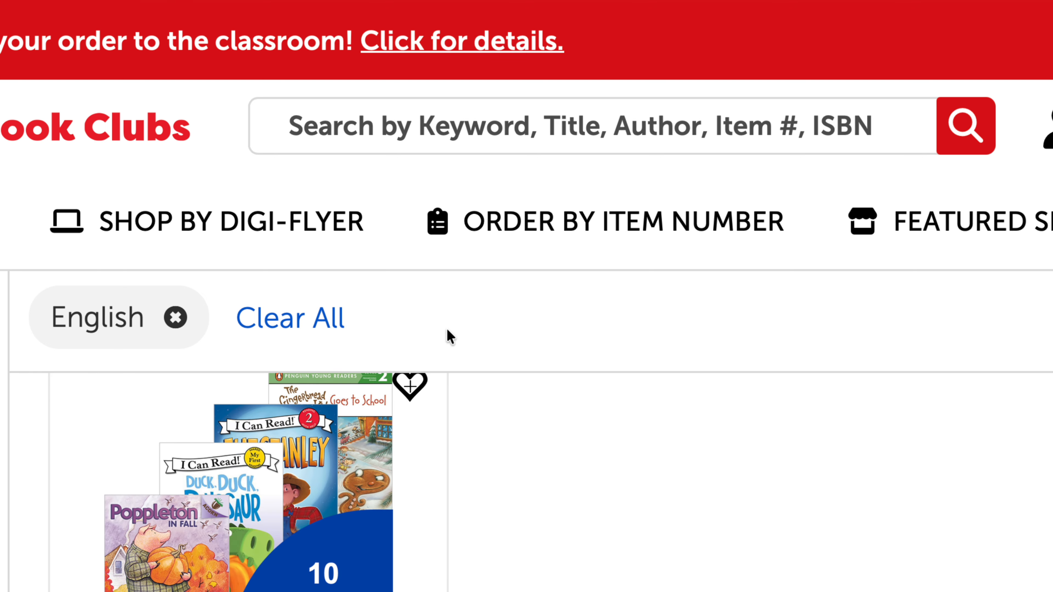
pyautogui.scroll(-3, 449, 336)
pyautogui.moveTo(400, 315)
pyautogui.scroll(2, 397, 309)
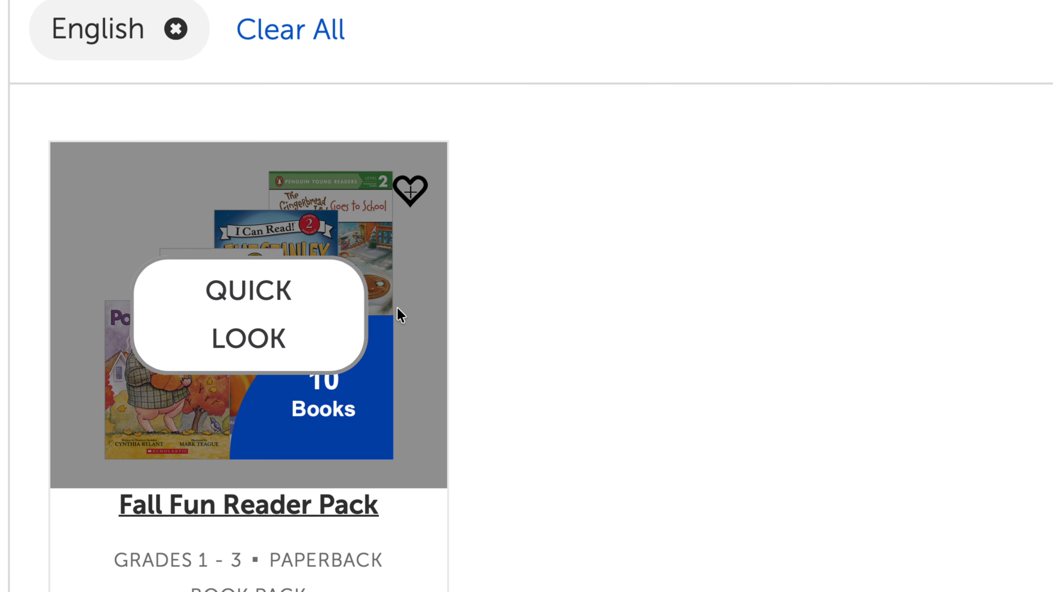
pyautogui.scroll(-3, 397, 309)
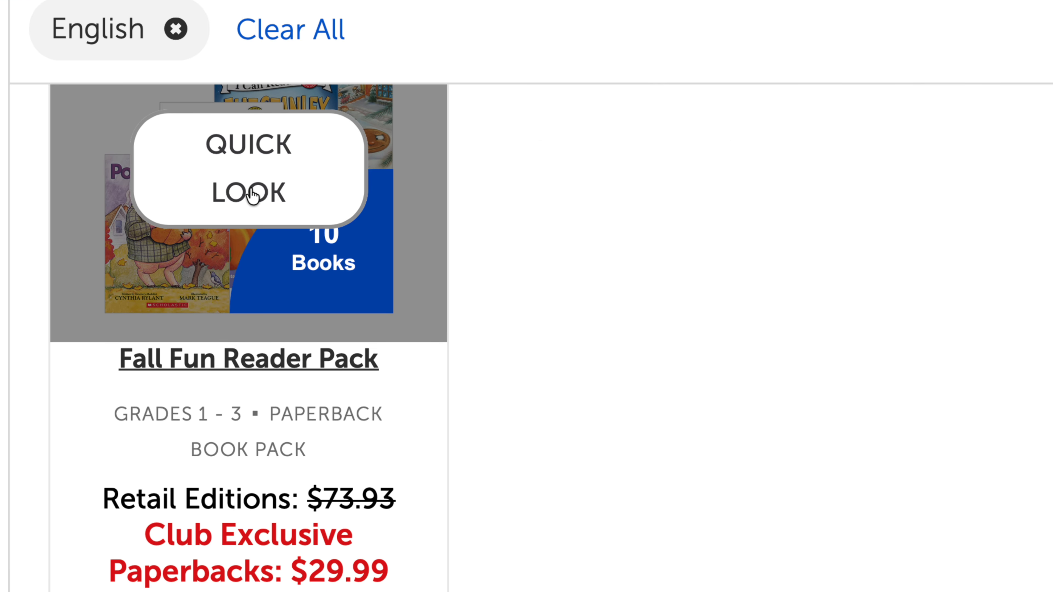
pyautogui.scroll(-4, 364, 467)
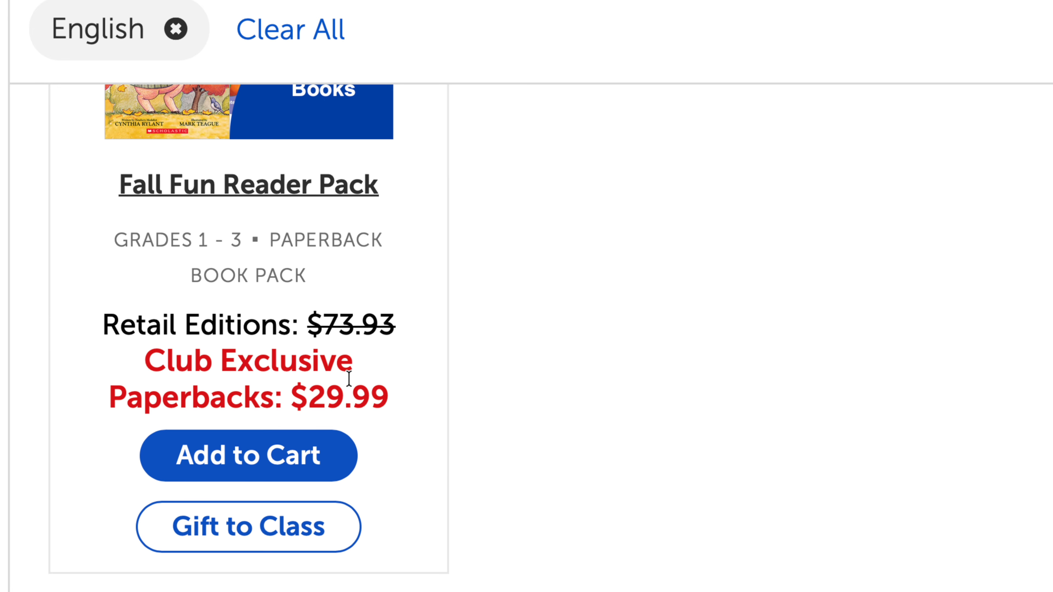
pyautogui.scroll(3, 369, 373)
pyautogui.scroll(-5, 372, 377)
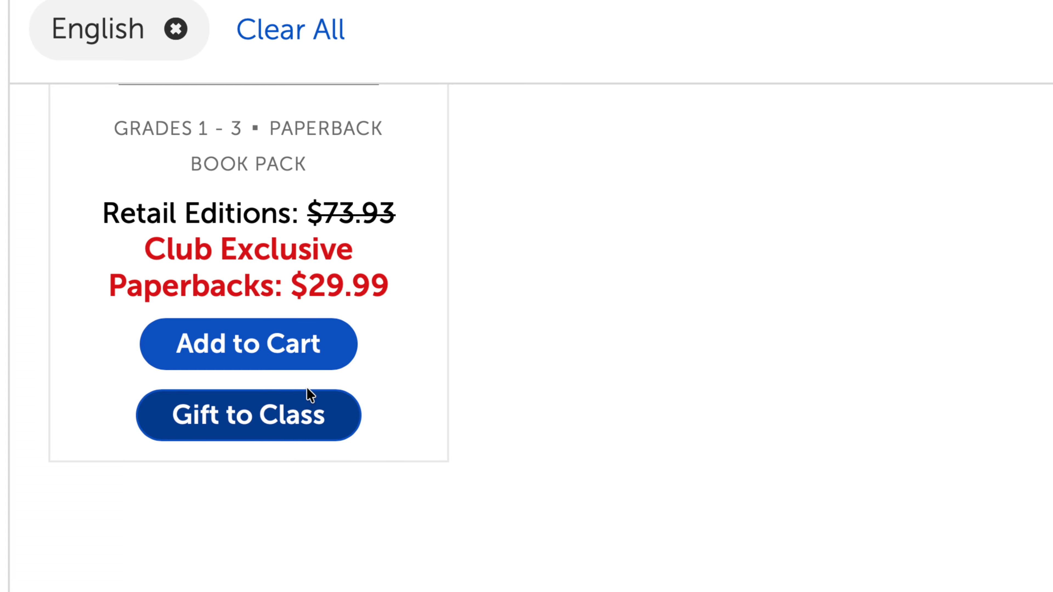
pyautogui.scroll(5, 394, 294)
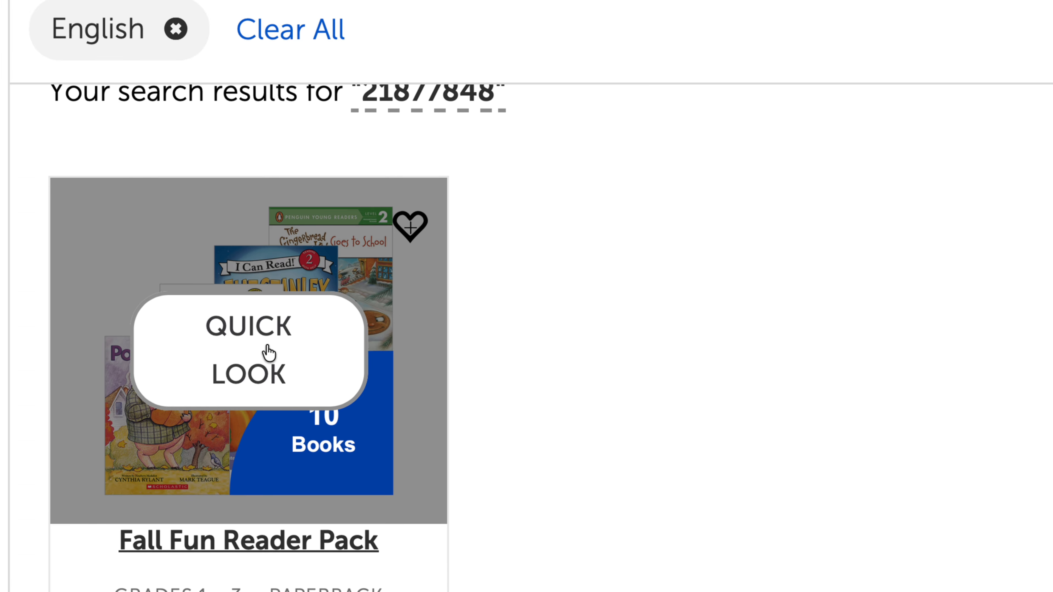
pyautogui.click(269, 352)
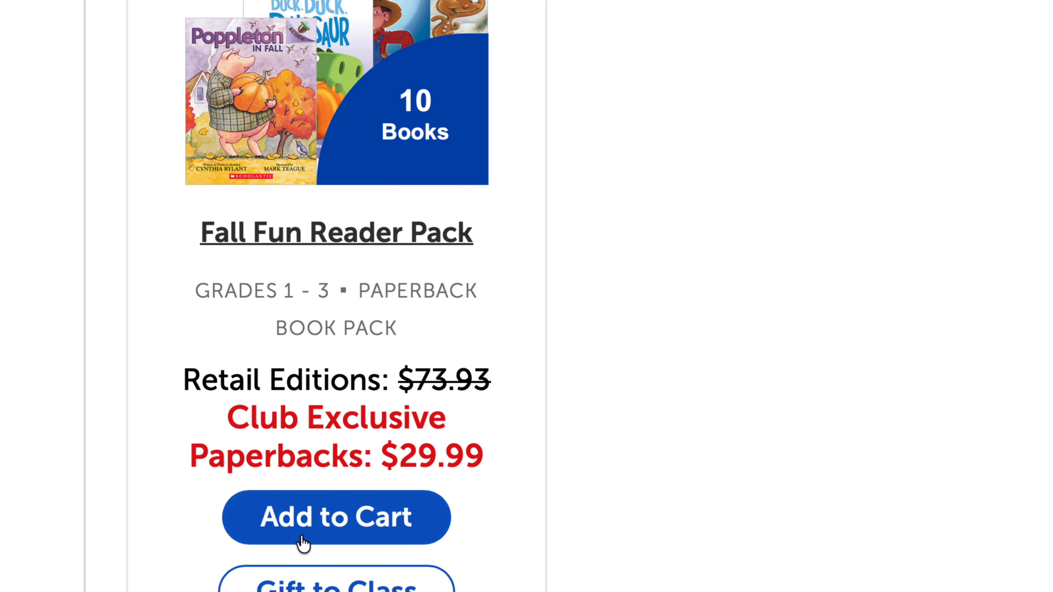
pyautogui.click(337, 535)
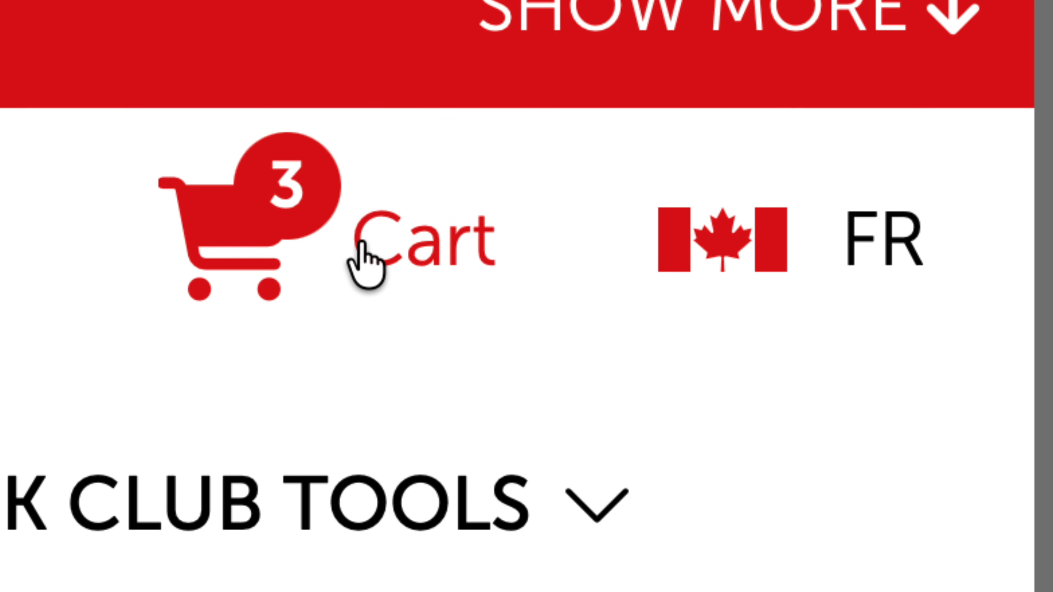
# Open the cart and scroll past Gabby's Dollhouse, FGTeeV: Campfire Tales #1 and Fall Fun Reader Pack.
pyautogui.click(358, 259)
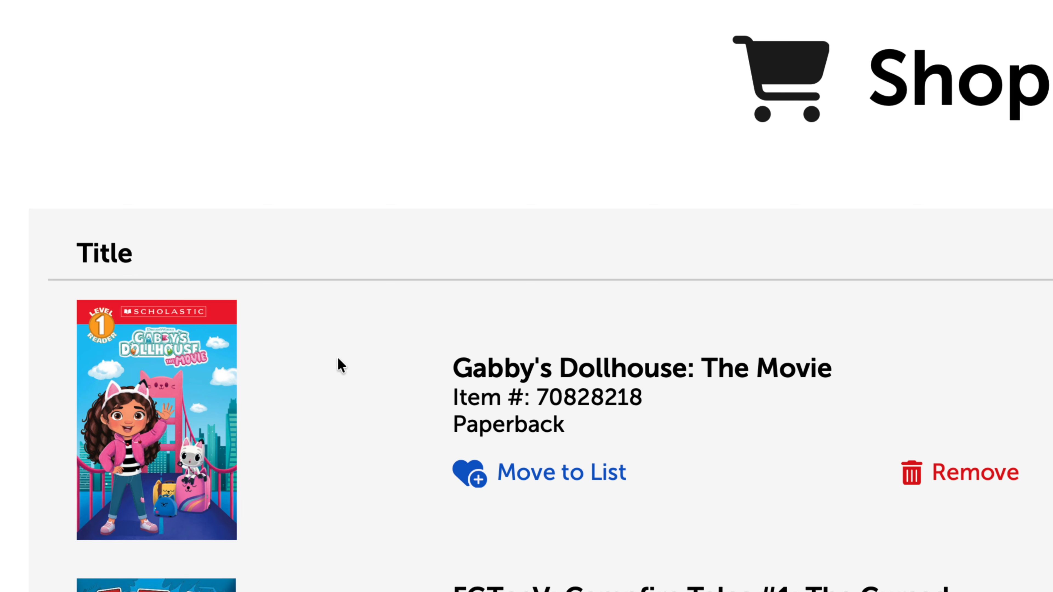
pyautogui.scroll(-5, 337, 358)
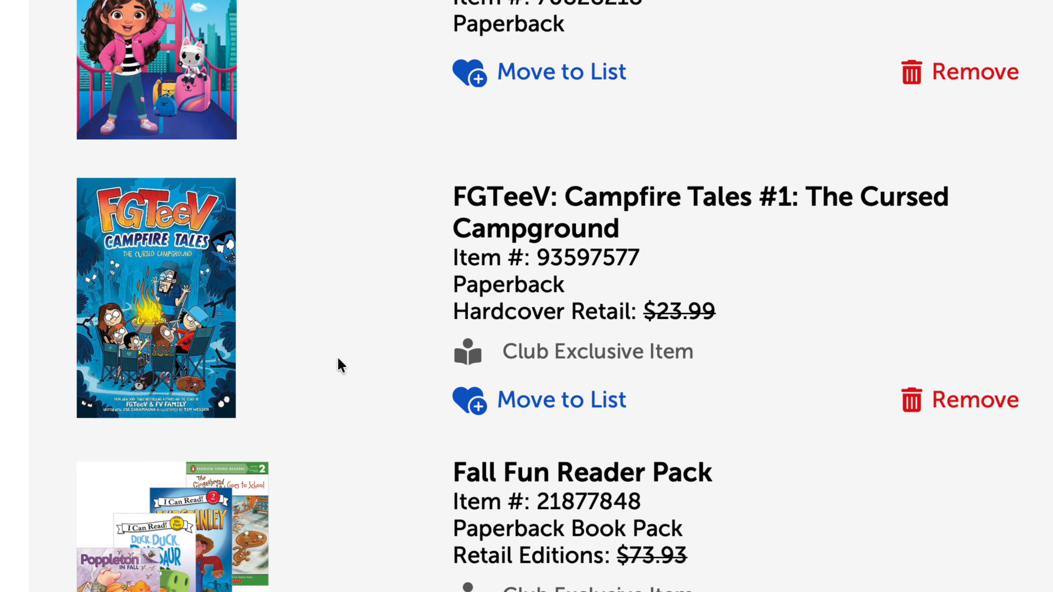
pyautogui.scroll(-2, 337, 359)
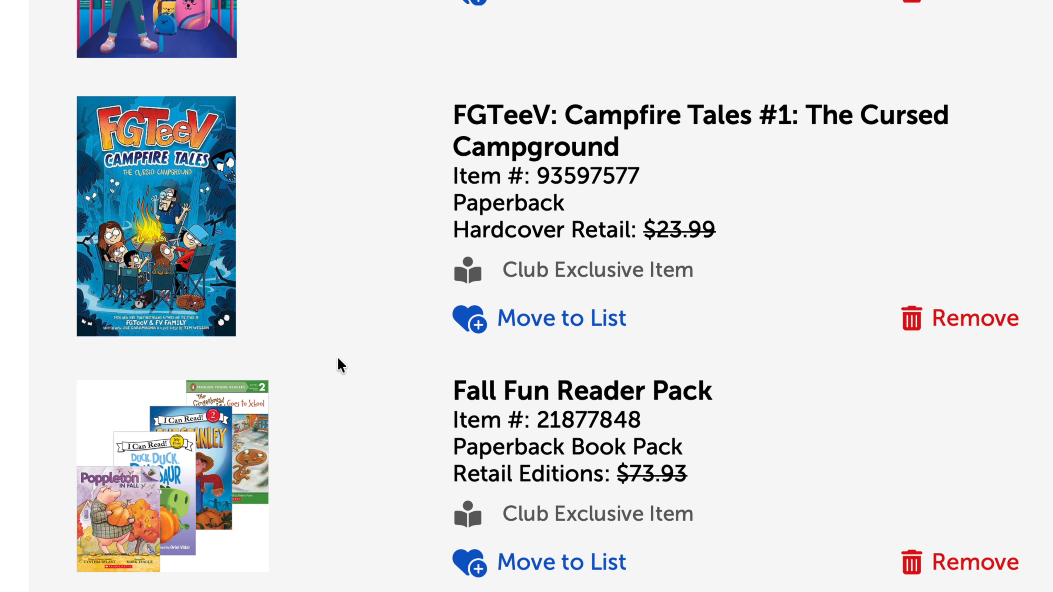
pyautogui.scroll(-3, 338, 359)
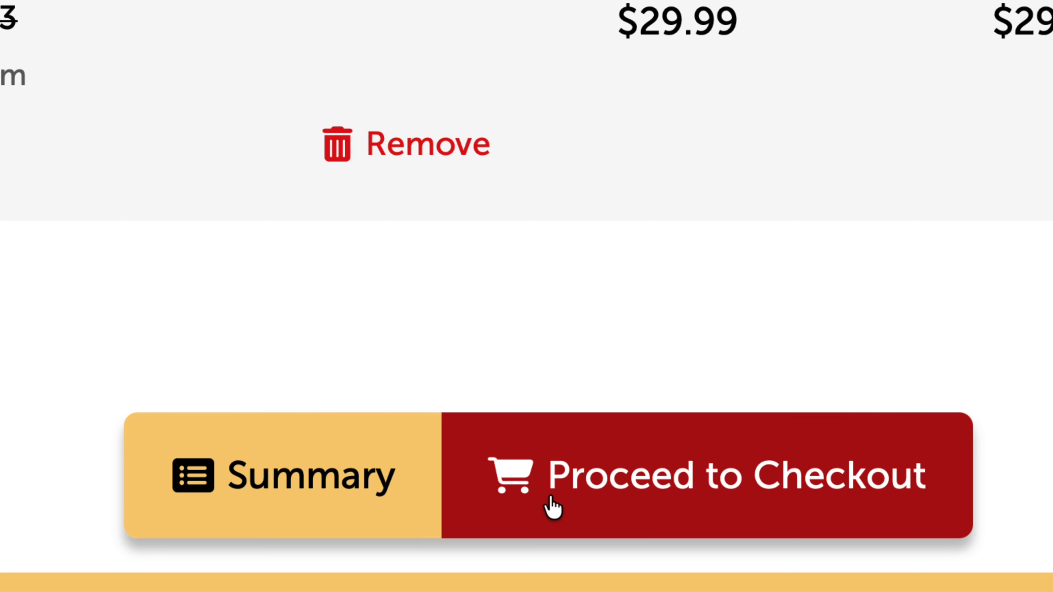
# Check out with Ship to School and advance from Shipping to the Payment step.
pyautogui.click(637, 484)
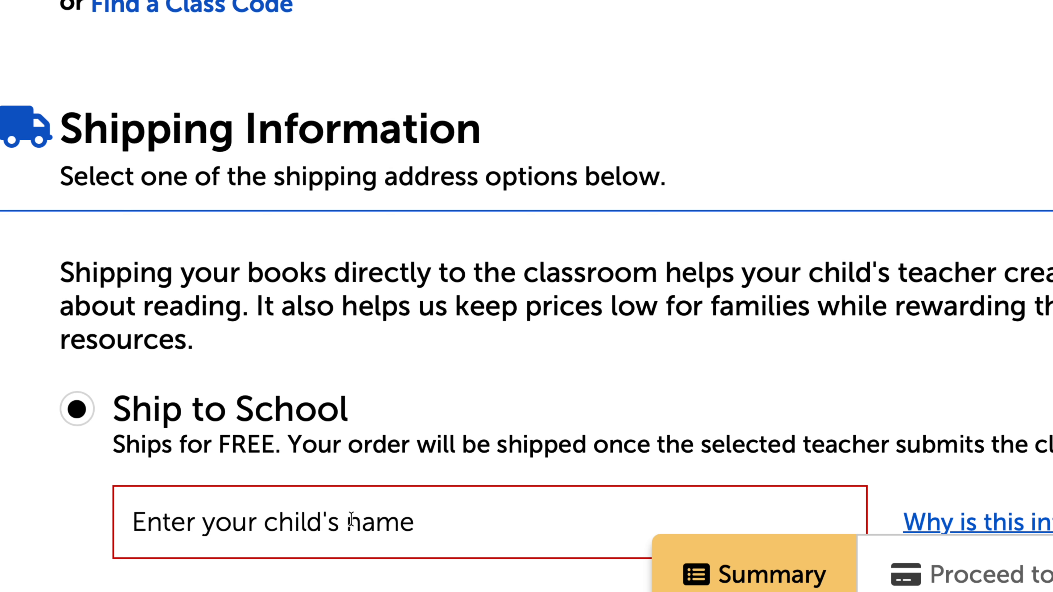
pyautogui.scroll(-15, 352, 519)
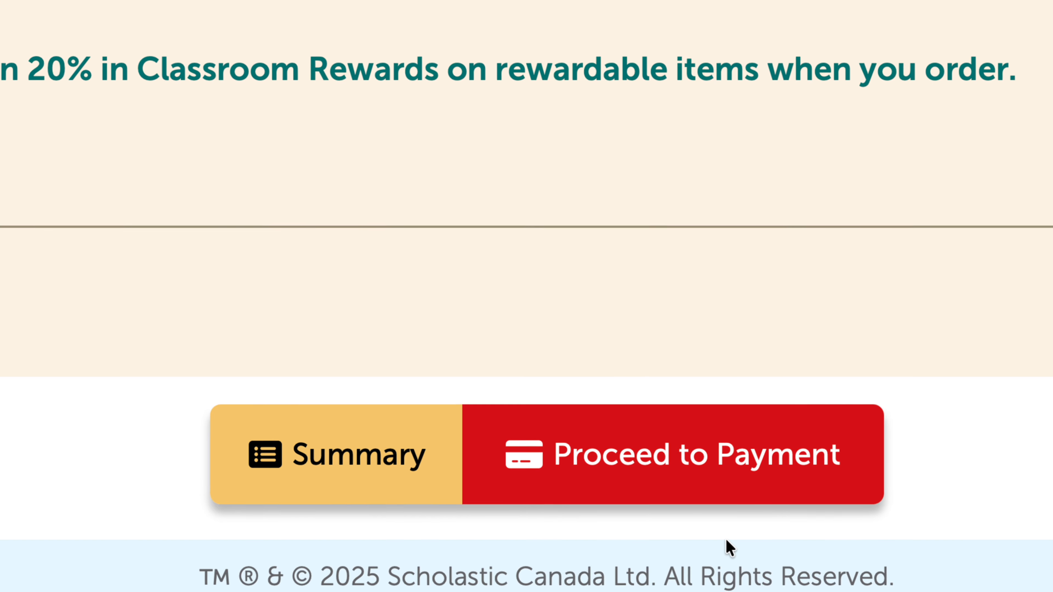
pyautogui.click(693, 455)
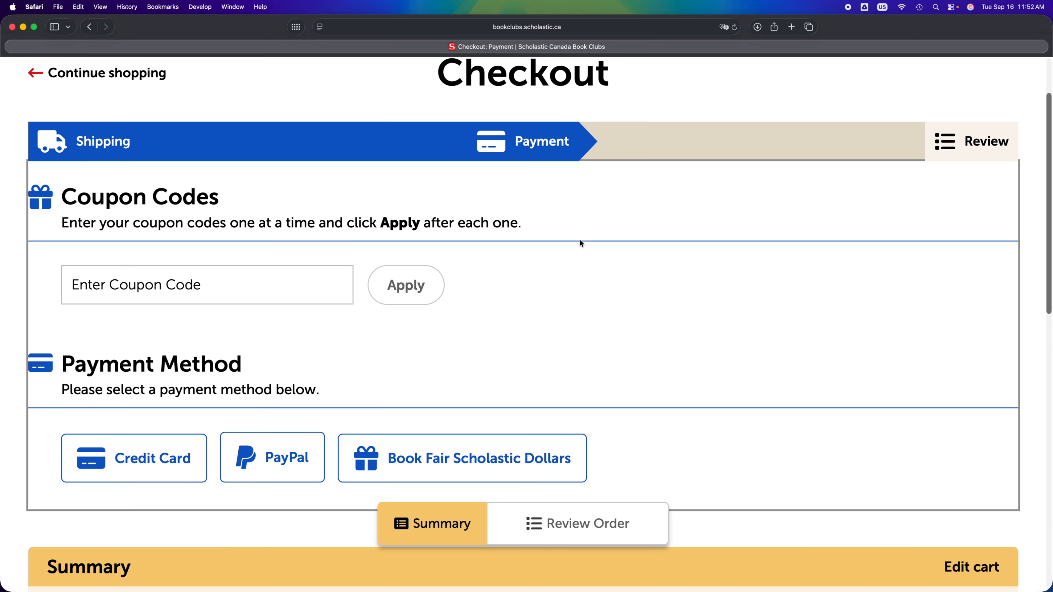